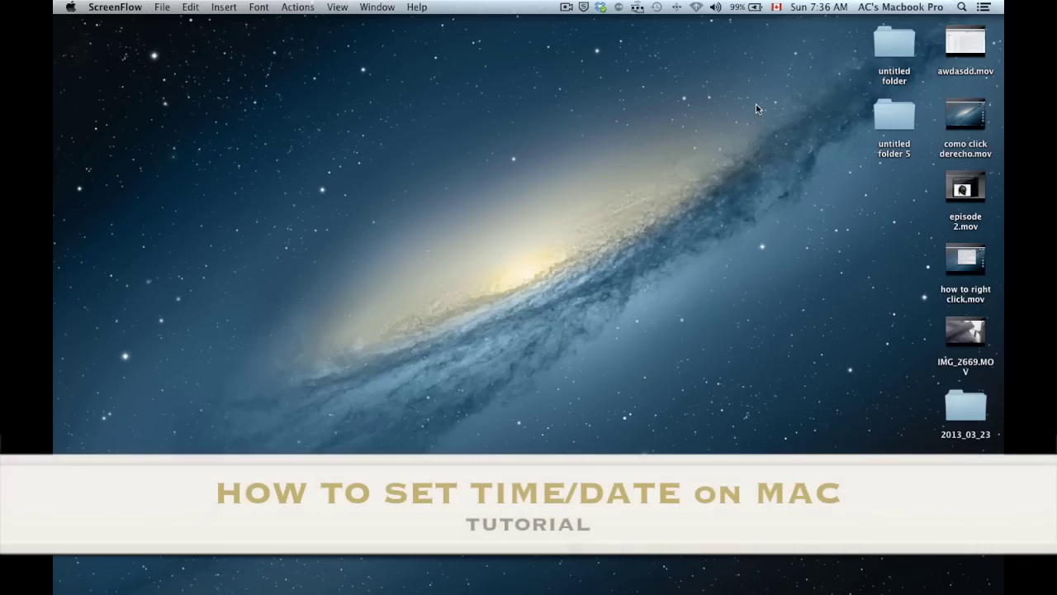
# Step: Open Date & Time preferences from the menu-bar clock, reposition the window, then close it
pyautogui.click(823, 7)
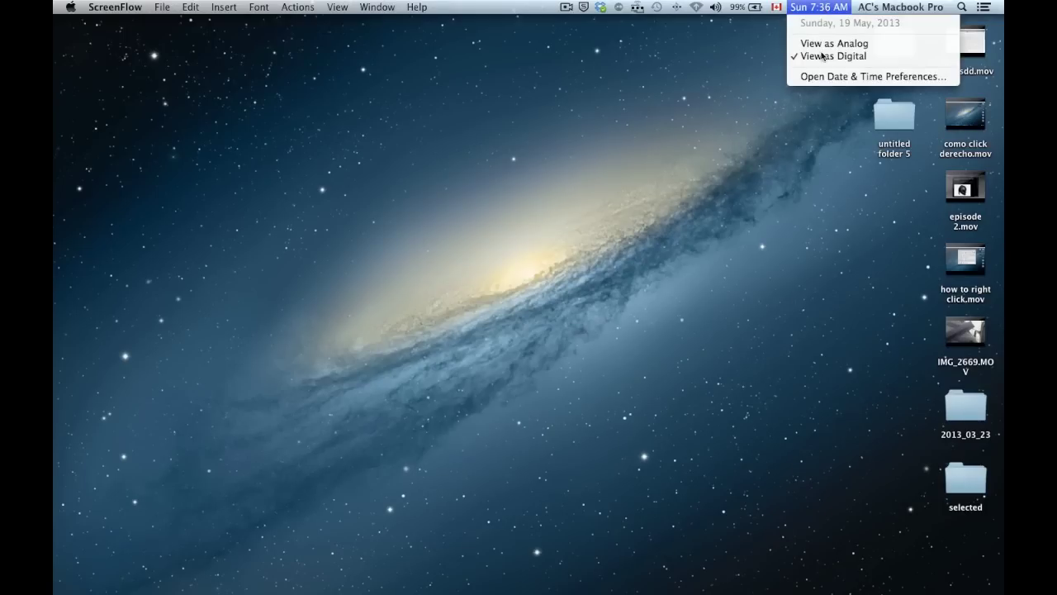
pyautogui.click(833, 77)
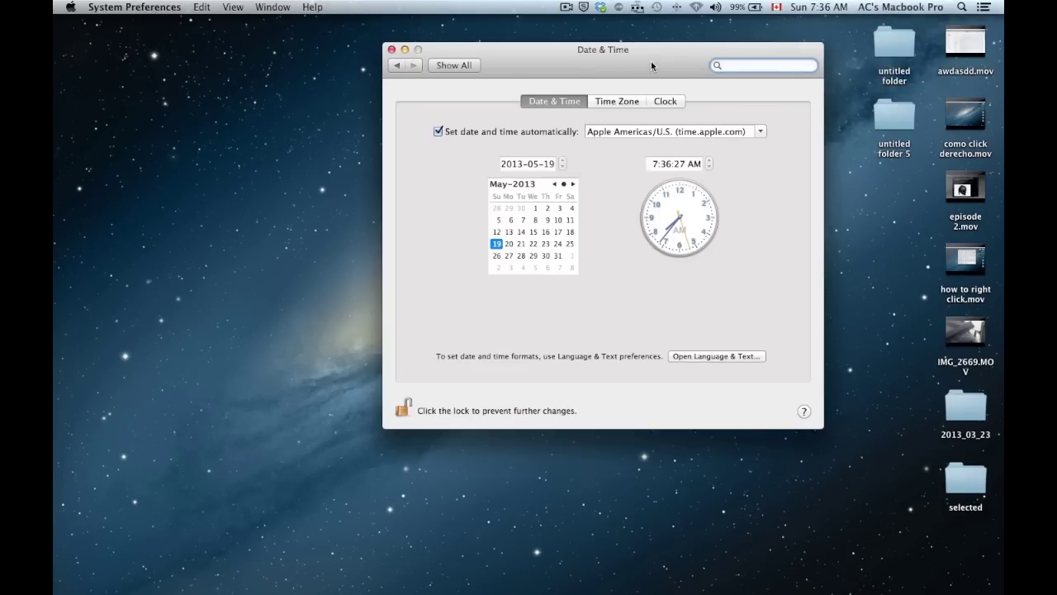
pyautogui.moveTo(651, 66); pyautogui.dragTo(622, 97)
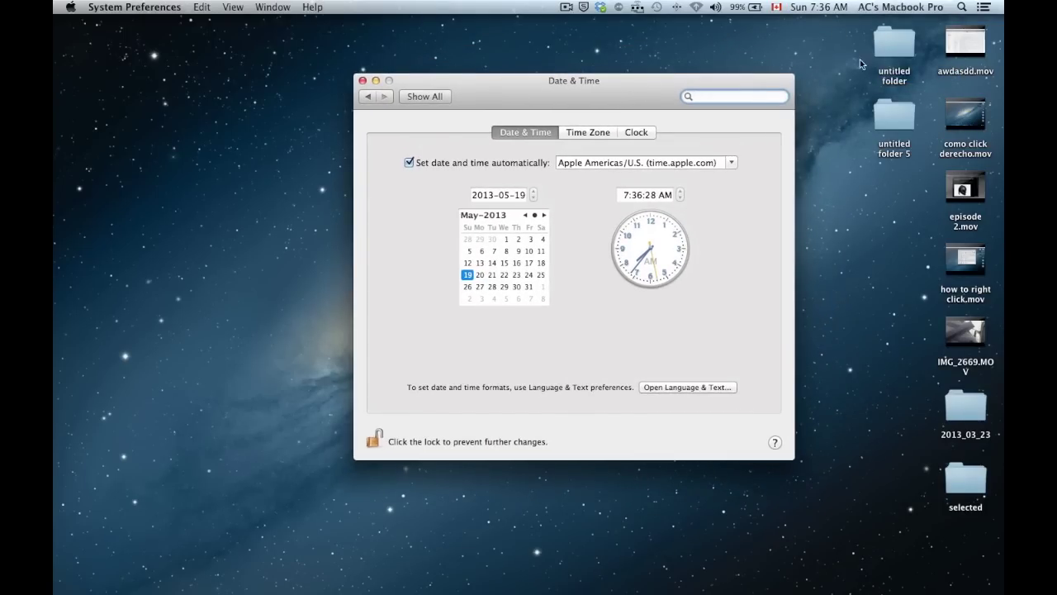
pyautogui.click(363, 82)
# Step: Launch System Preferences from the Dock and search Spotlight for 'system'
pyautogui.moveTo(441, 578)
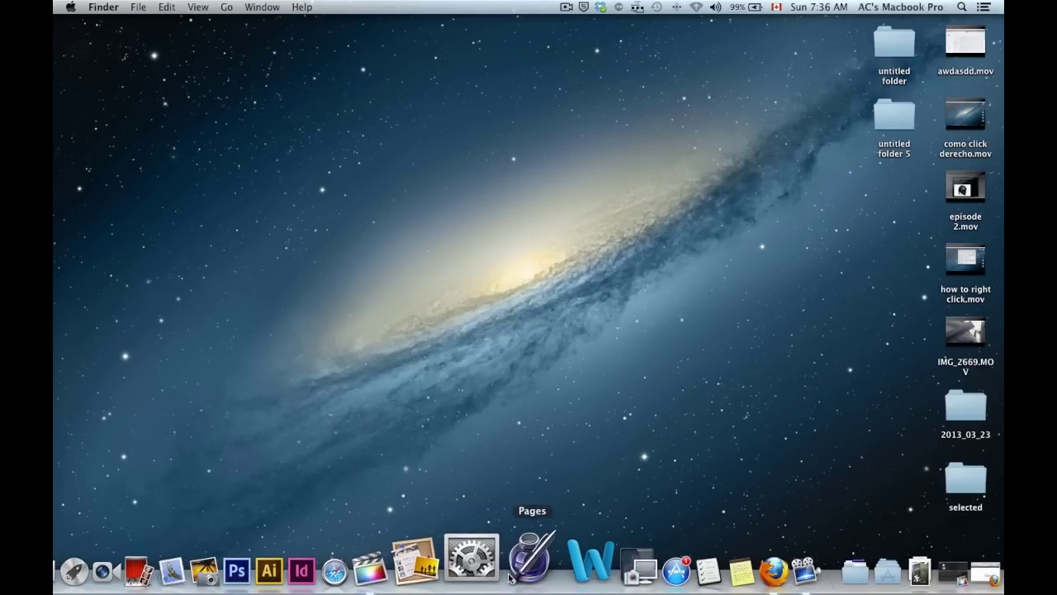
pyautogui.click(479, 560)
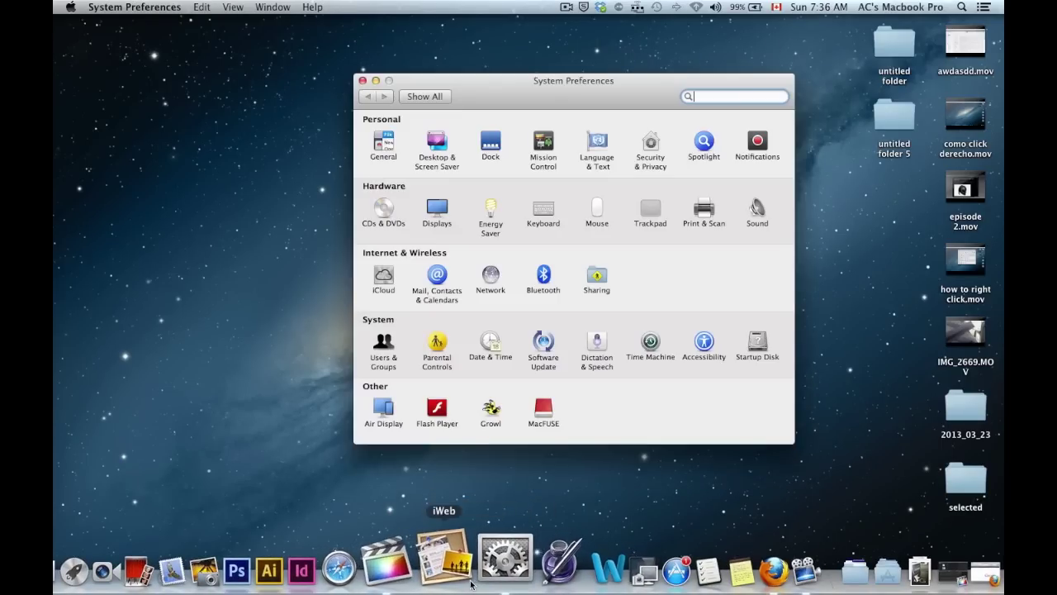
pyautogui.click(963, 6)
pyautogui.write('scre')
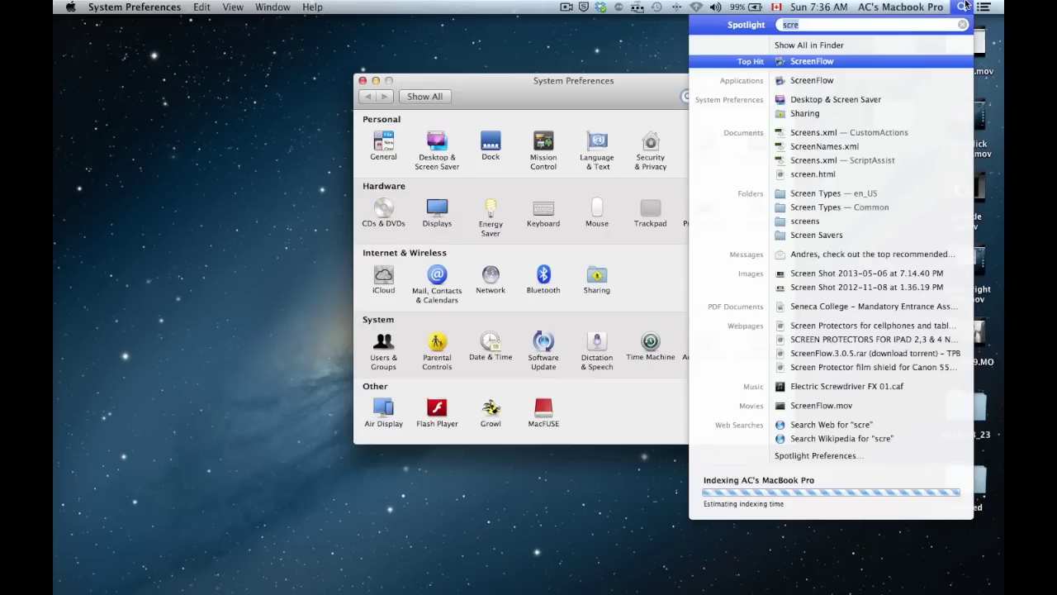
pyautogui.press('BackSpace')
pyautogui.press('BackSpace')
pyautogui.press('BackSpace')
pyautogui.press('BackSpace')
pyautogui.write('system')
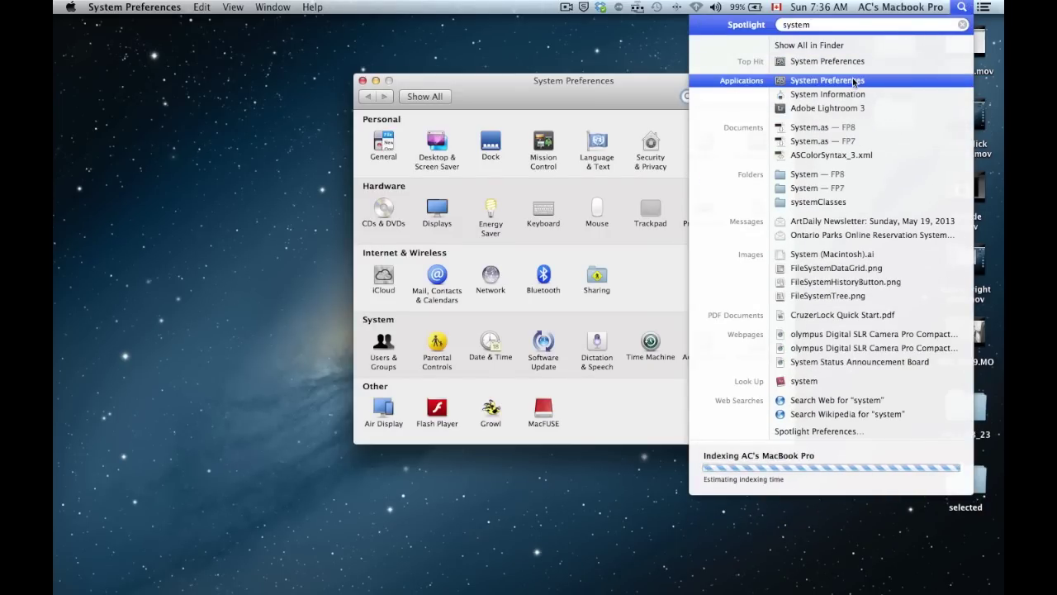
pyautogui.click(613, 87)
# Step: Open the Date & Time pane in System Preferences and position its window
pyautogui.moveTo(619, 89); pyautogui.dragTo(526, 64)
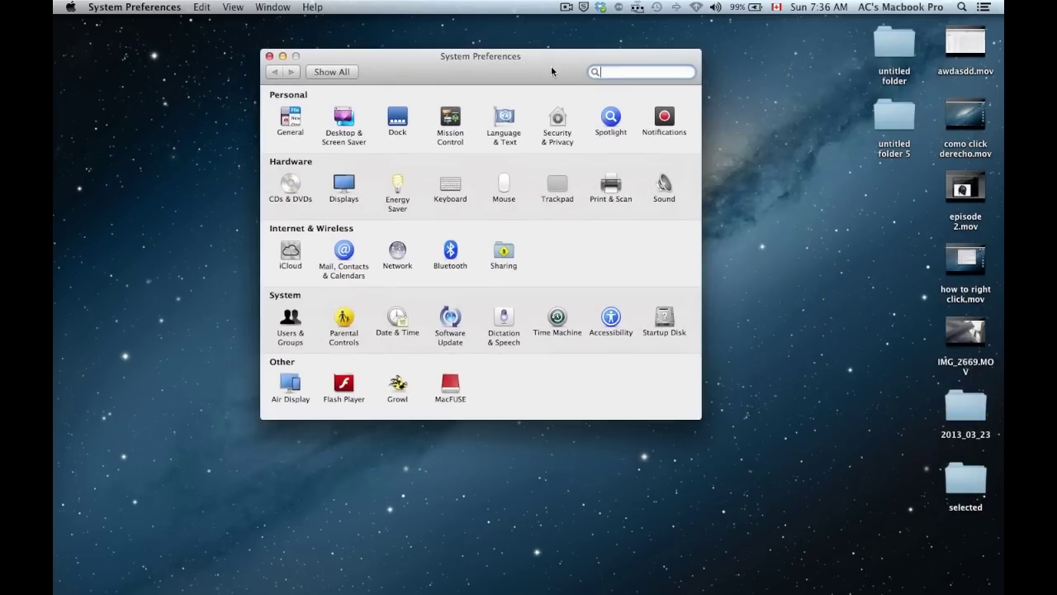
pyautogui.click(401, 322)
pyautogui.moveTo(519, 53); pyautogui.dragTo(529, 100)
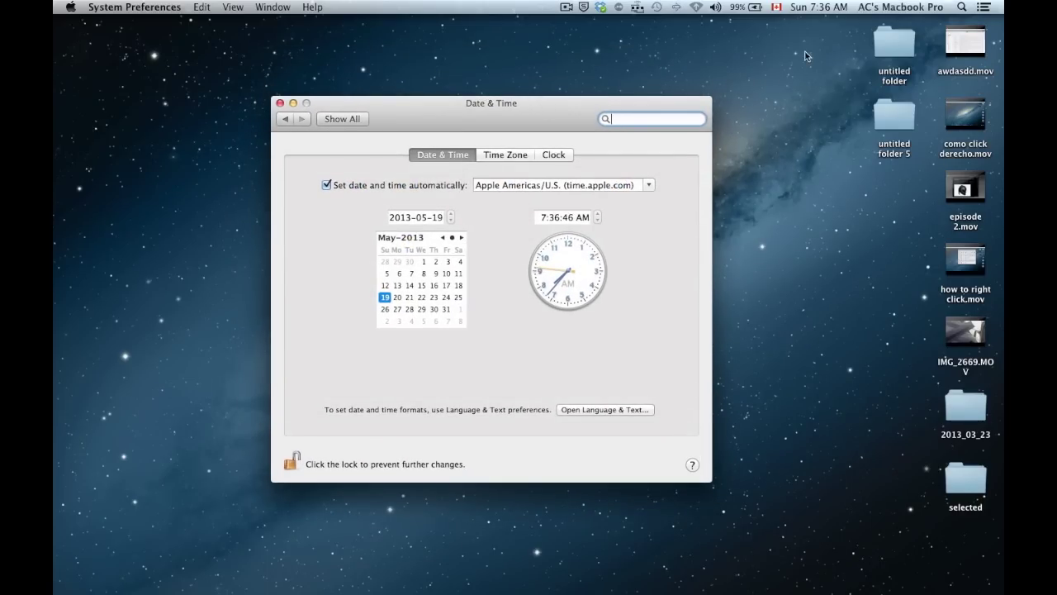
# Step: Toggle 'Set date and time automatically' several times, leaving it unchecked
pyautogui.click(819, 8)
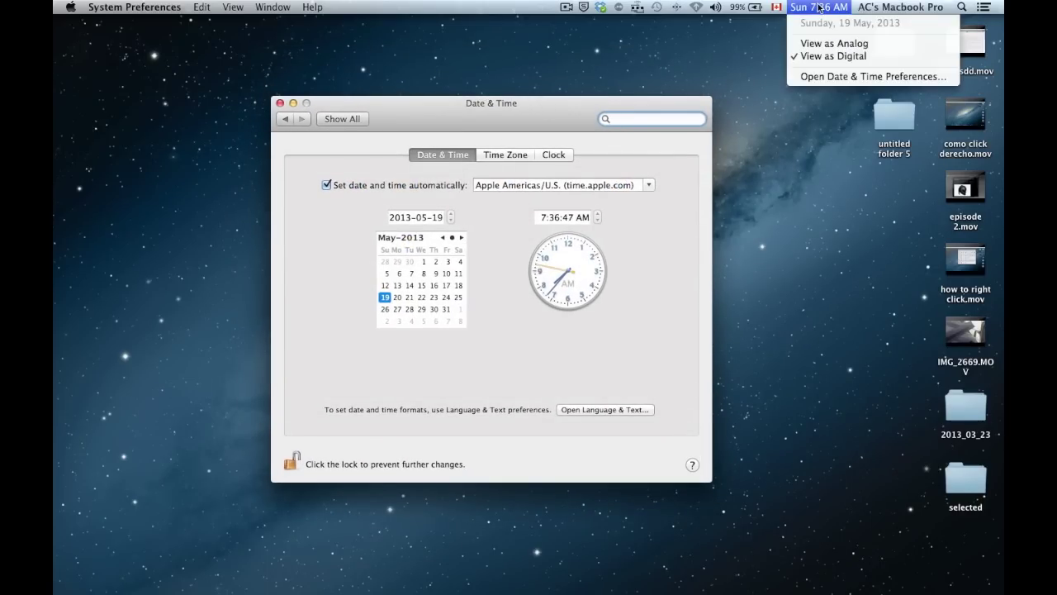
pyautogui.click(863, 80)
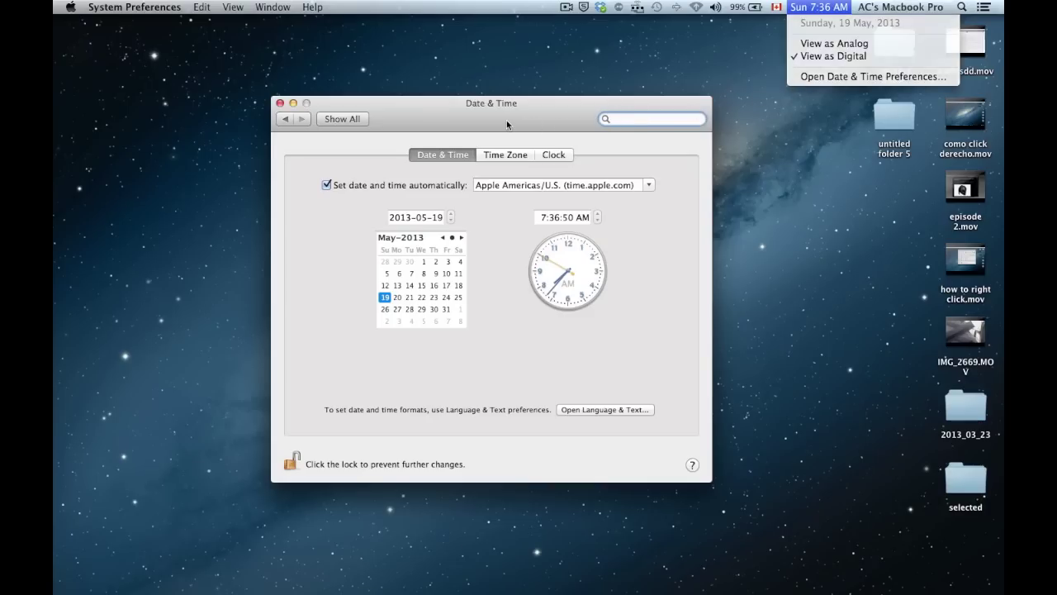
pyautogui.click(326, 185)
pyautogui.click(327, 186)
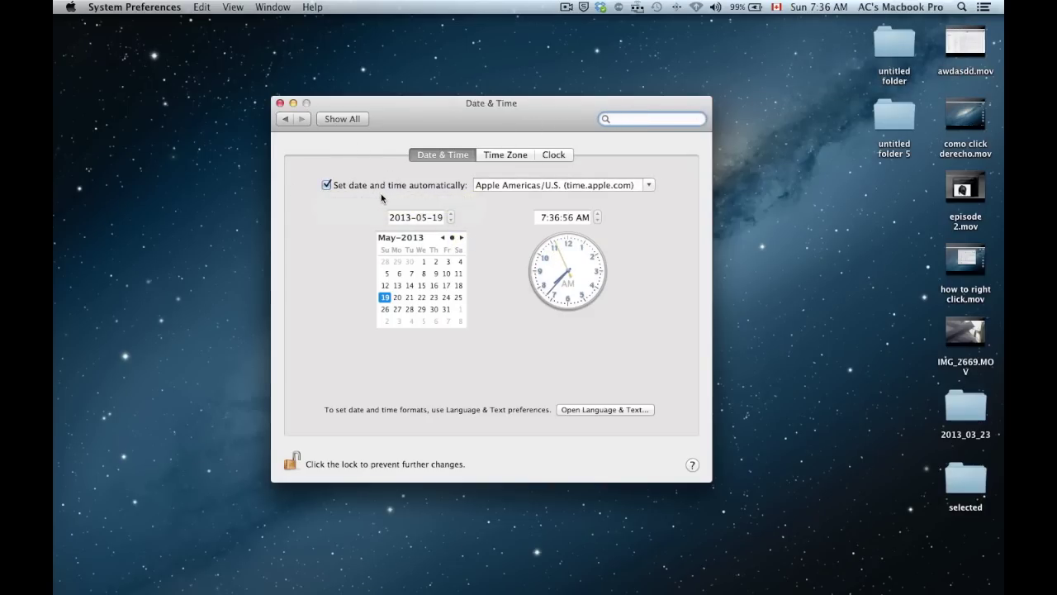
pyautogui.click(327, 185)
pyautogui.click(327, 185)
pyautogui.click(327, 185)
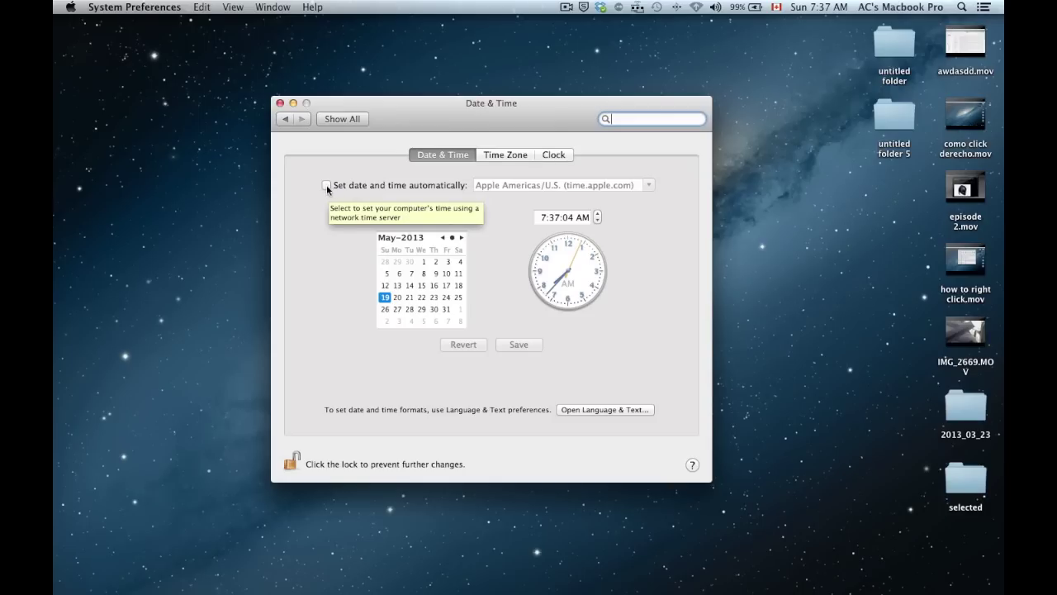
# Step: Step the hour down and back up to 7 AM, triggering the save-or-revert prompt
pyautogui.click(597, 221)
pyautogui.click(597, 220)
pyautogui.click(597, 220)
pyautogui.click(597, 220)
pyautogui.click(597, 220)
pyautogui.click(597, 220)
pyautogui.click(597, 214)
pyautogui.click(598, 214)
pyautogui.click(597, 214)
pyautogui.click(598, 213)
pyautogui.click(597, 214)
pyautogui.click(597, 215)
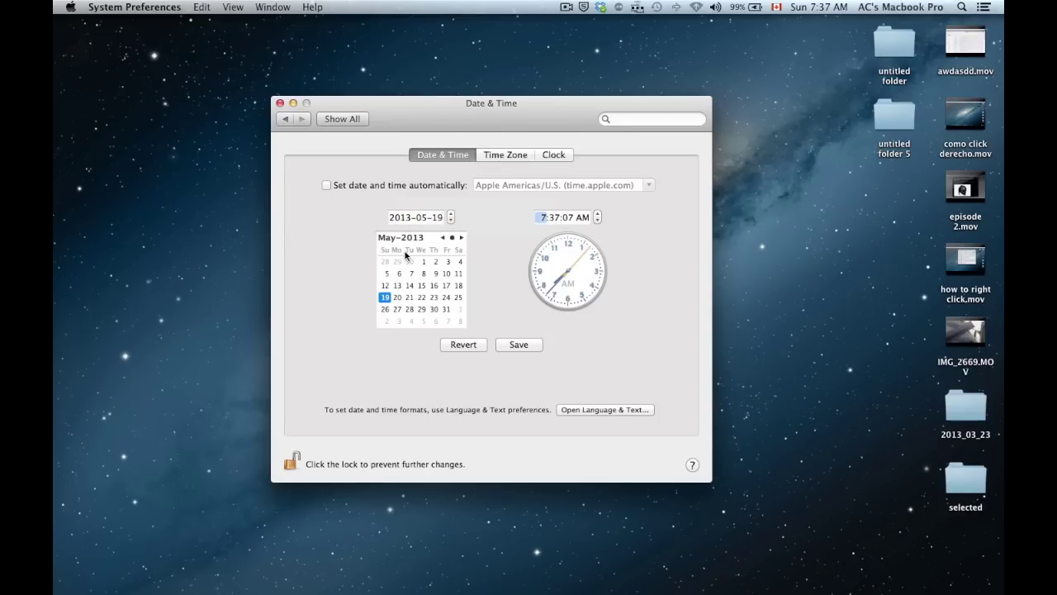
pyautogui.click(492, 158)
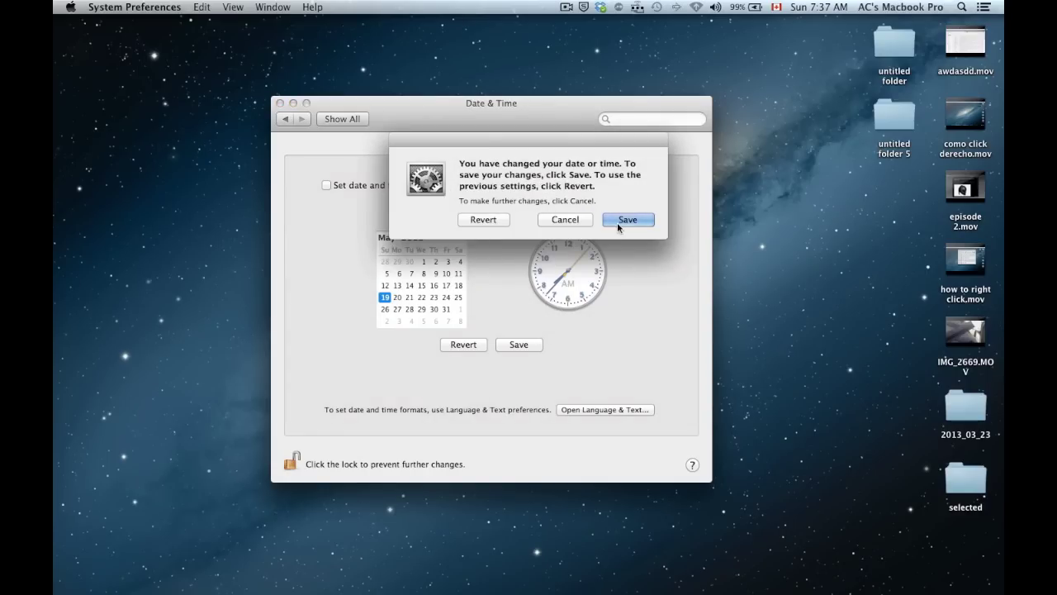
# Step: Discard the unsaved time change and try automatic time zone, then turn it off
pyautogui.click(471, 220)
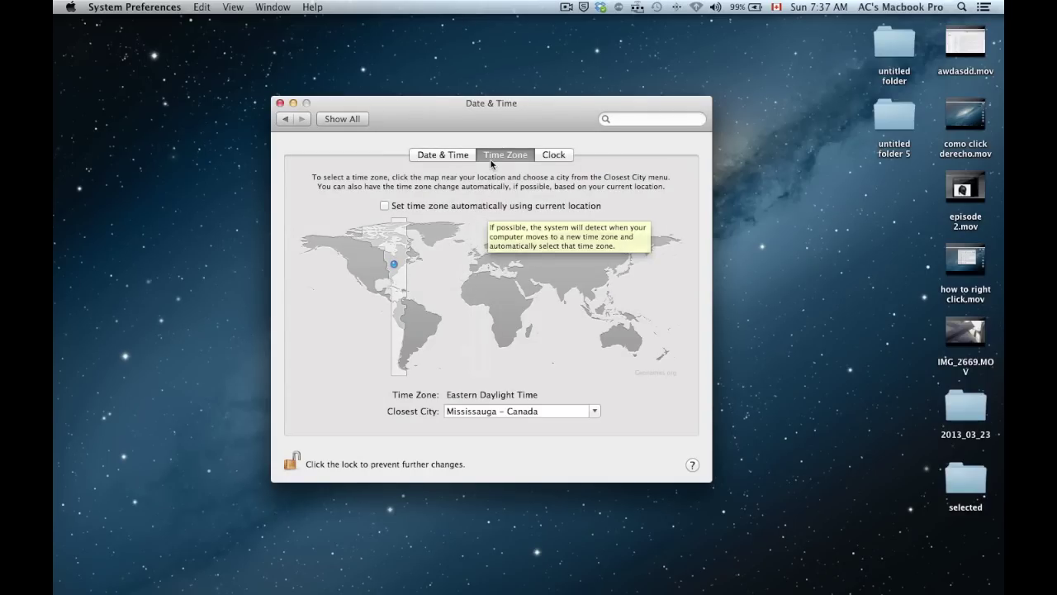
pyautogui.click(384, 206)
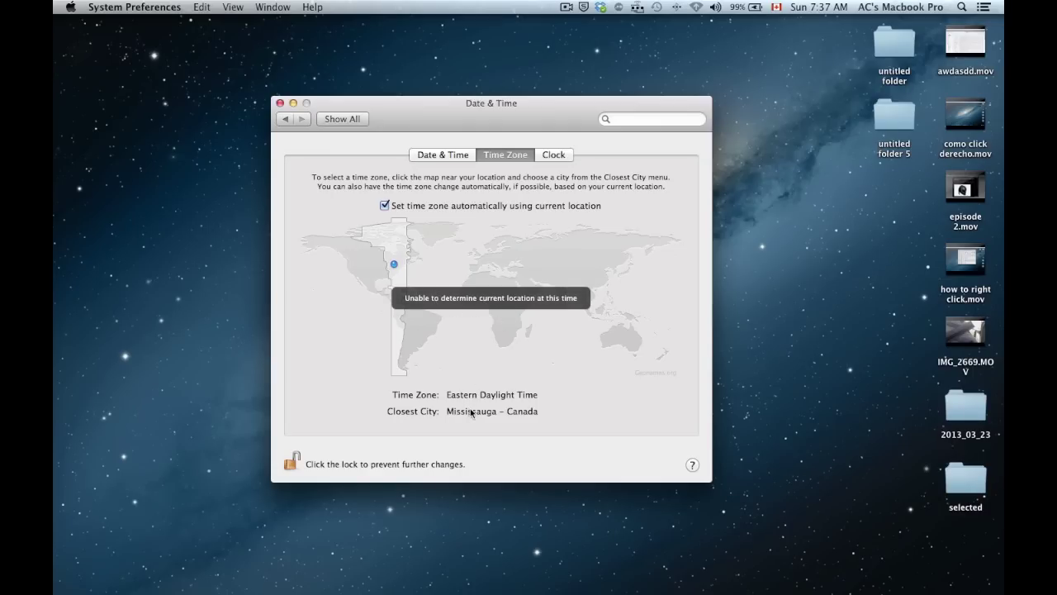
pyautogui.click(386, 205)
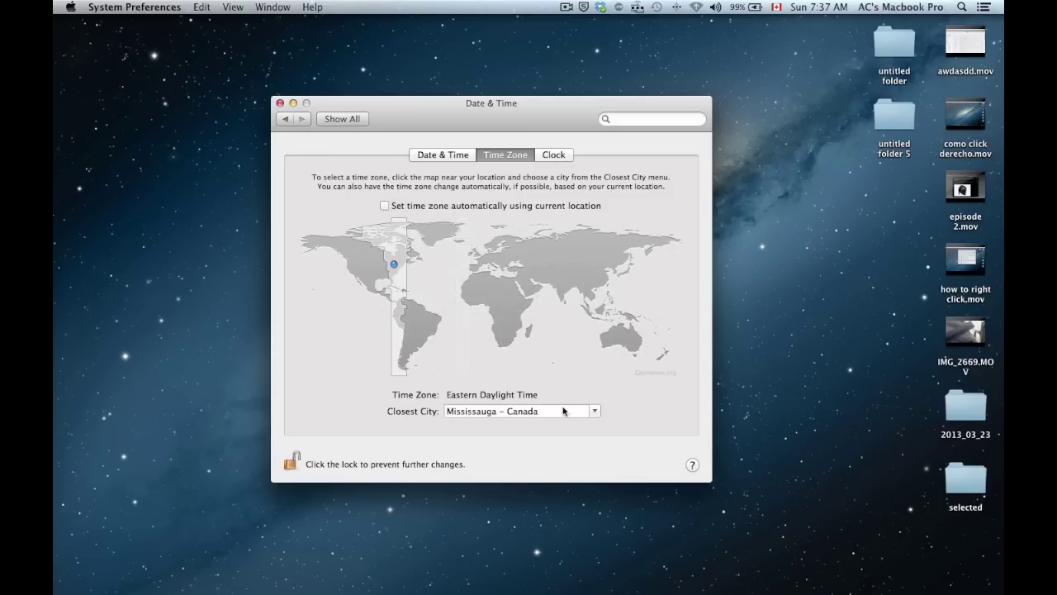
# Step: Browse the Closest City list and keep Mississauga – Canada
pyautogui.click(589, 414)
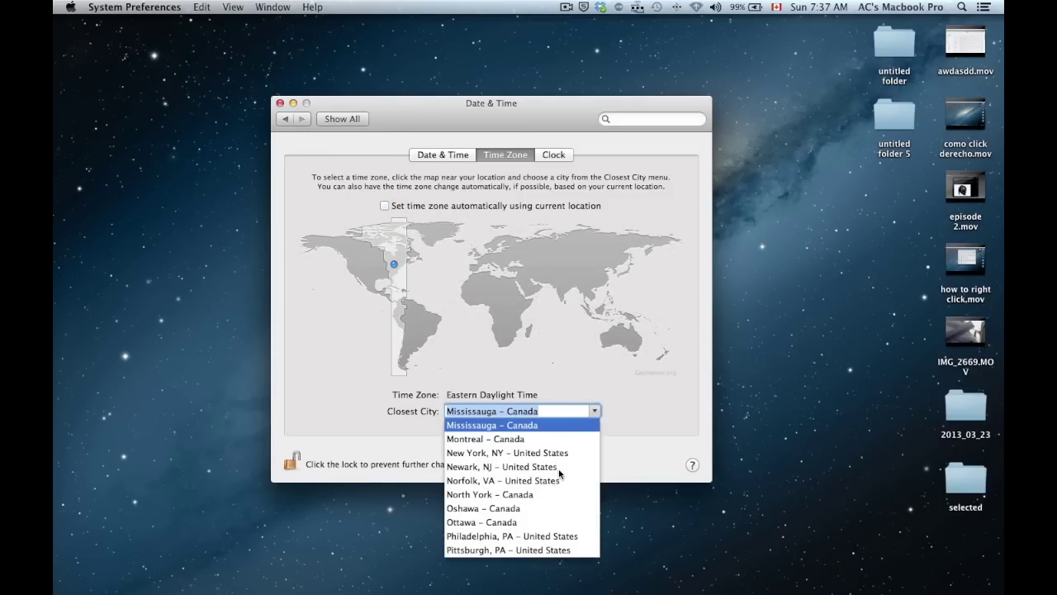
pyautogui.press('Down')
pyautogui.press('Down')
pyautogui.press('Down')
pyautogui.press('Down')
pyautogui.press('Down')
pyautogui.press('Down')
pyautogui.press('Down')
pyautogui.press('Down')
pyautogui.press('Down')
pyautogui.press('Down')
pyautogui.press('Down')
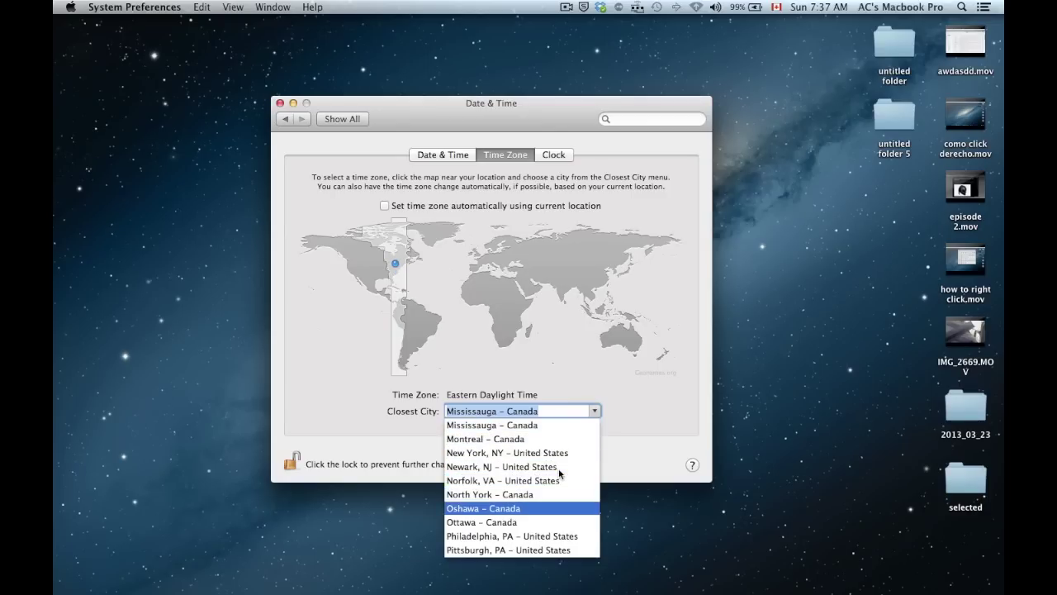
pyautogui.press('Up')
pyautogui.press('Up')
pyautogui.press('Up')
pyautogui.press('Up')
pyautogui.press('Up')
pyautogui.press('Up')
pyautogui.press('Up')
pyautogui.press('Up')
pyautogui.press('Up')
pyautogui.press('Up')
pyautogui.press('Up')
pyautogui.press('Up')
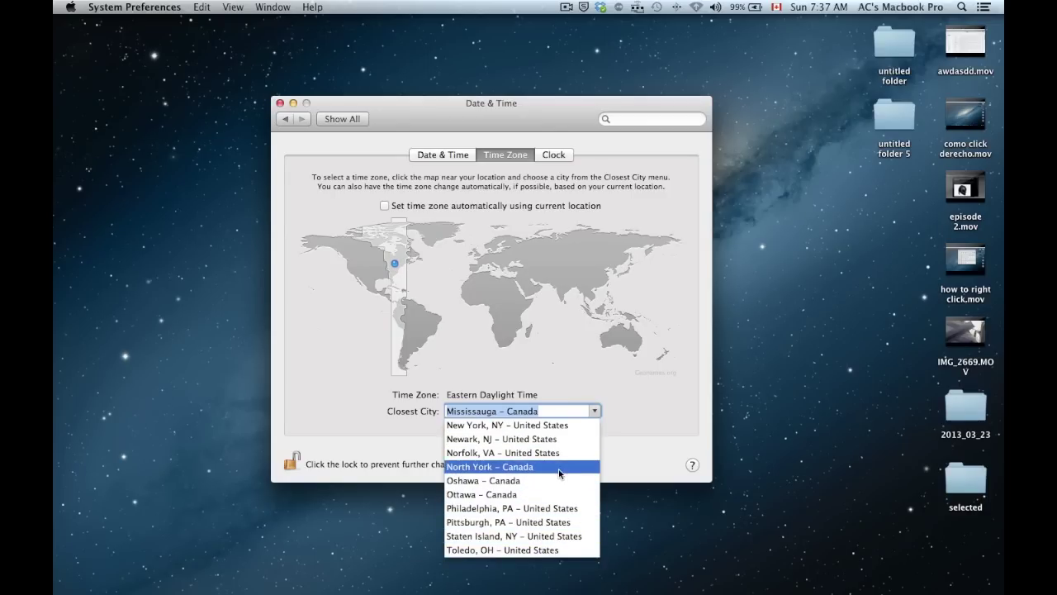
pyautogui.press('Down')
pyautogui.press('Down')
pyautogui.press('Down')
pyautogui.press('Down')
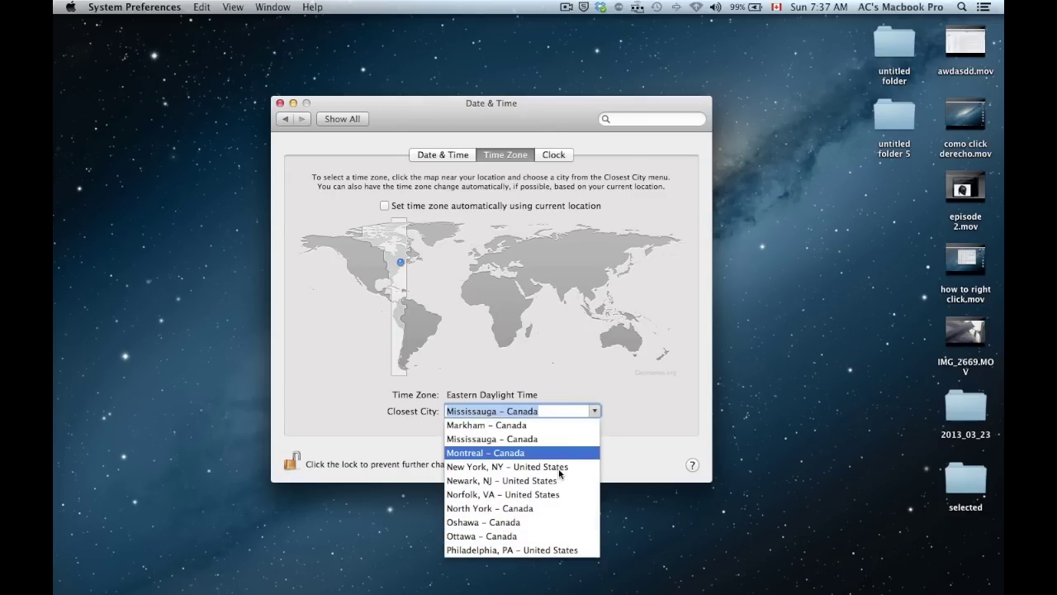
pyautogui.press('Up')
pyautogui.press('Up')
pyautogui.press('Up')
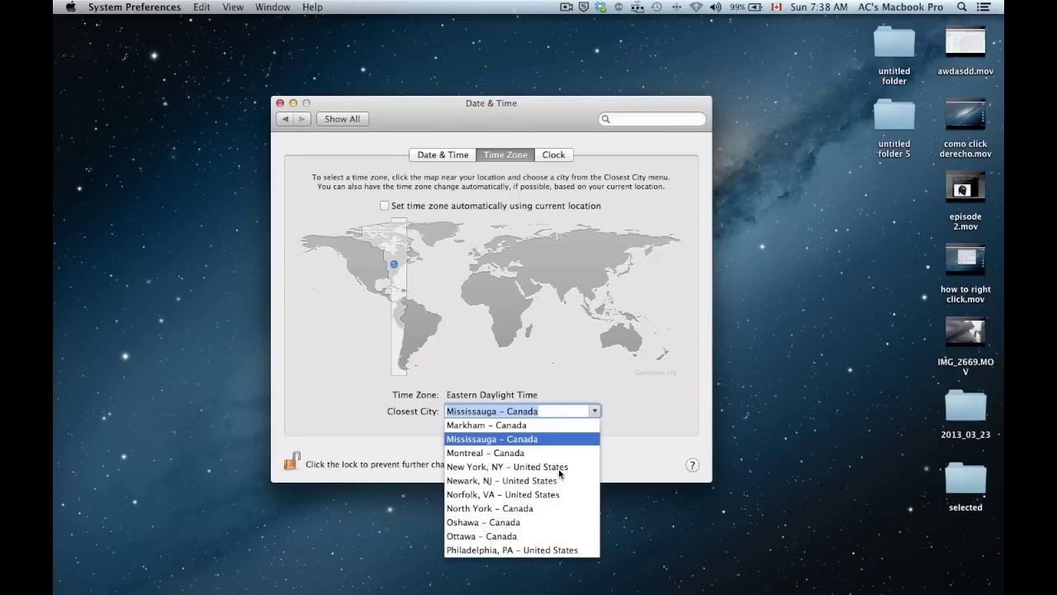
pyautogui.click(521, 442)
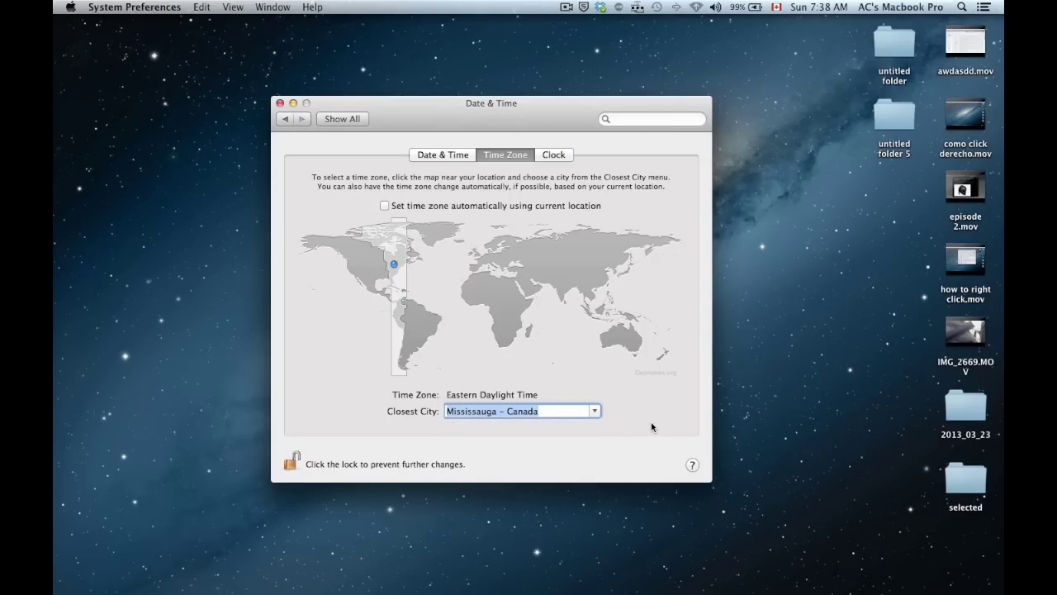
# Step: Enable automatic time zone and automatic date and time from time.apple.com
pyautogui.click(384, 206)
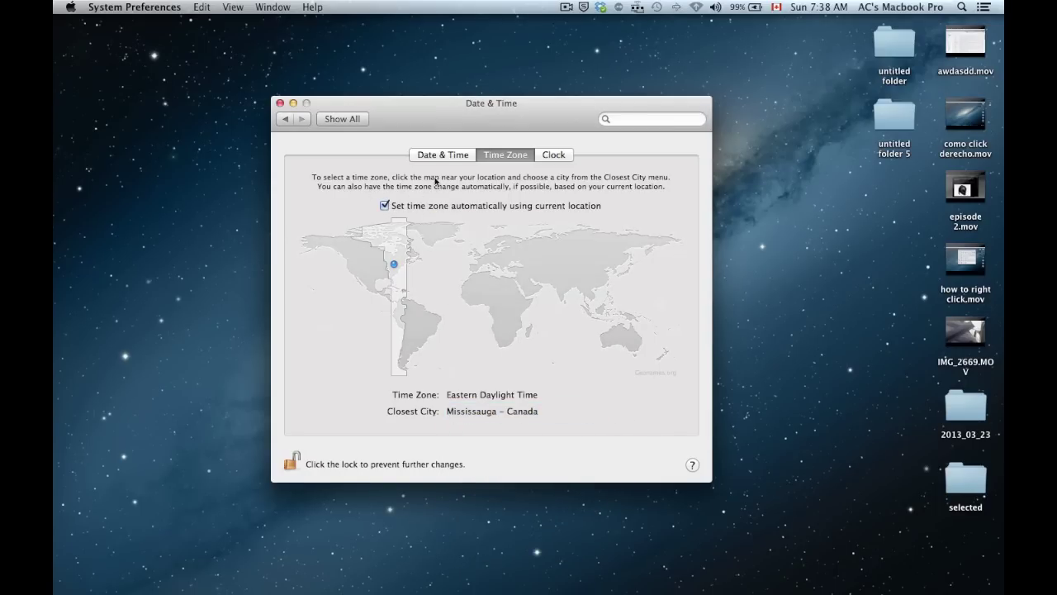
pyautogui.click(452, 159)
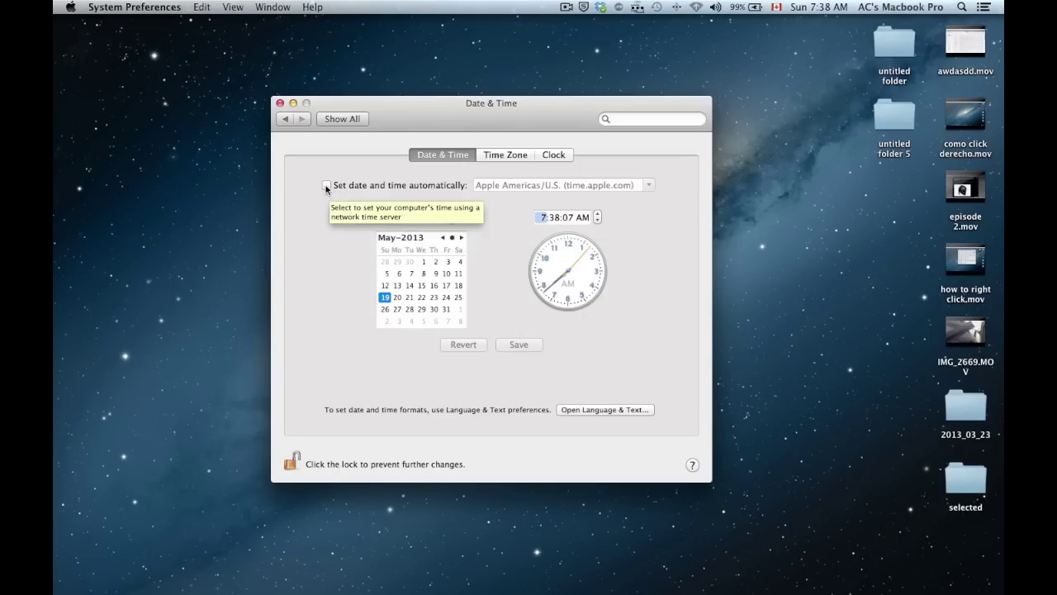
pyautogui.click(326, 185)
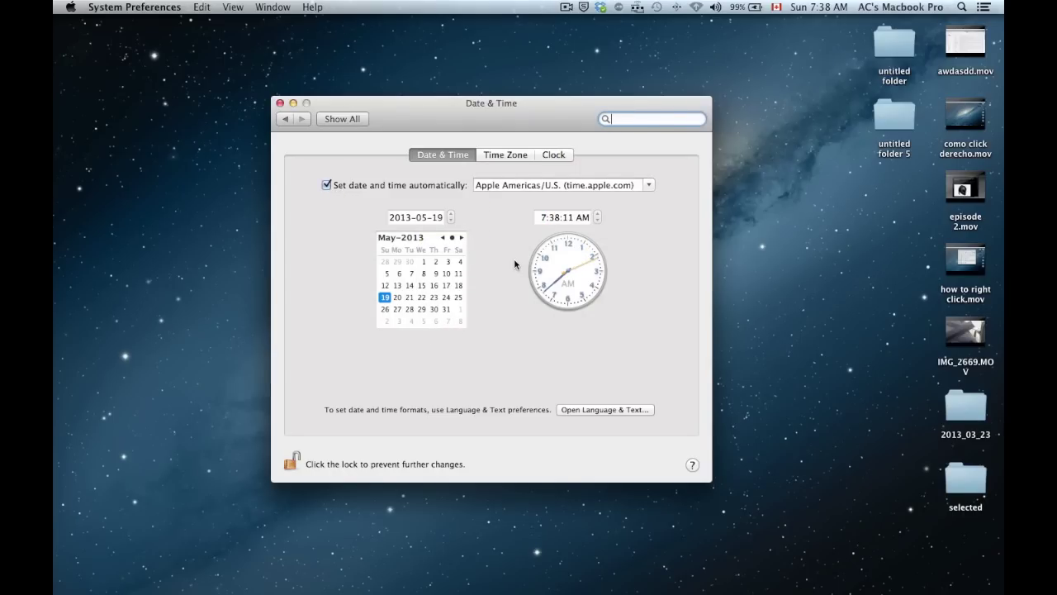
# Step: Toggle 'Use a 24-hour clock' on the Clock tab, leaving 12-hour time with AM/PM
pyautogui.click(563, 155)
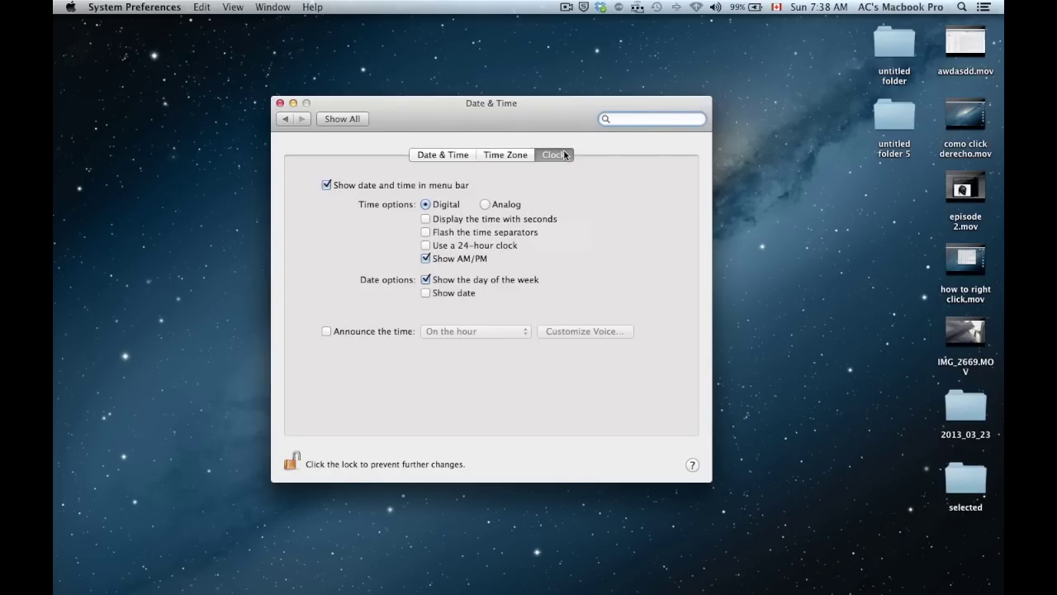
pyautogui.click(426, 246)
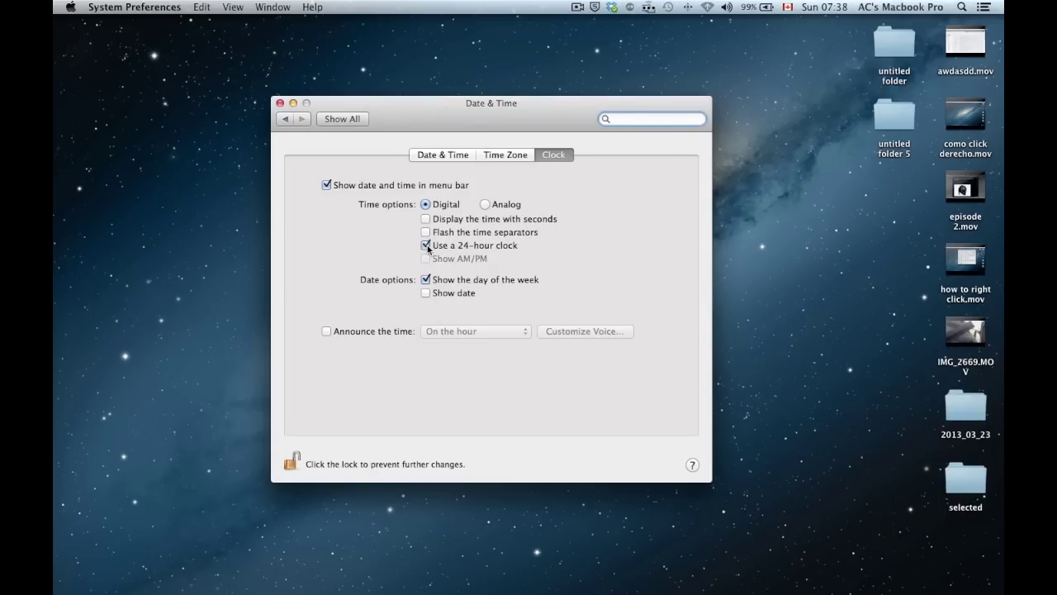
pyautogui.click(426, 245)
pyautogui.click(426, 246)
pyautogui.click(426, 246)
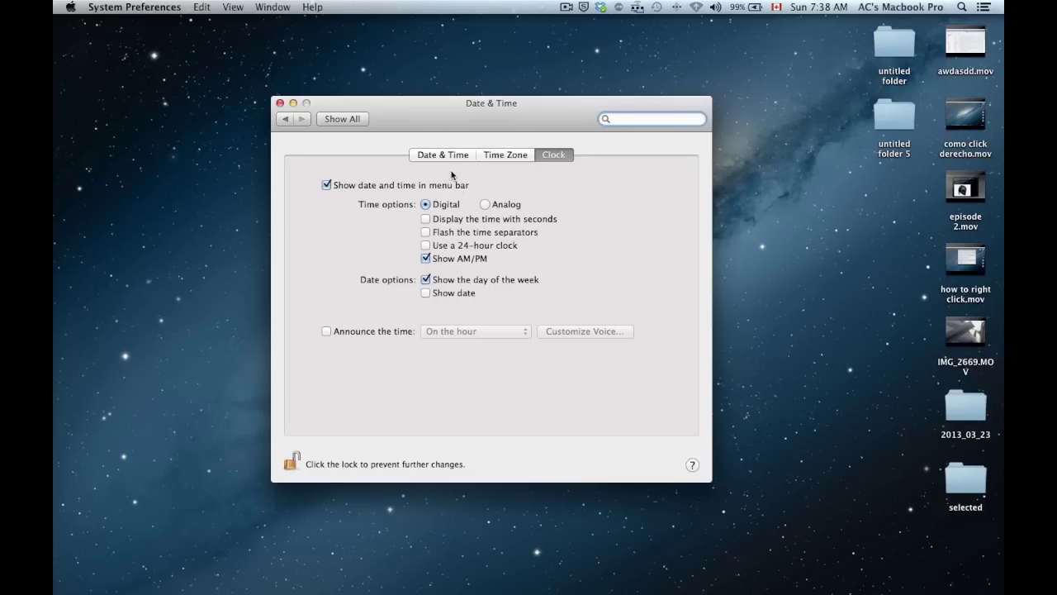
# Step: Turn 'Announce the time' on, check its interval options, then turn it off
pyautogui.click(327, 331)
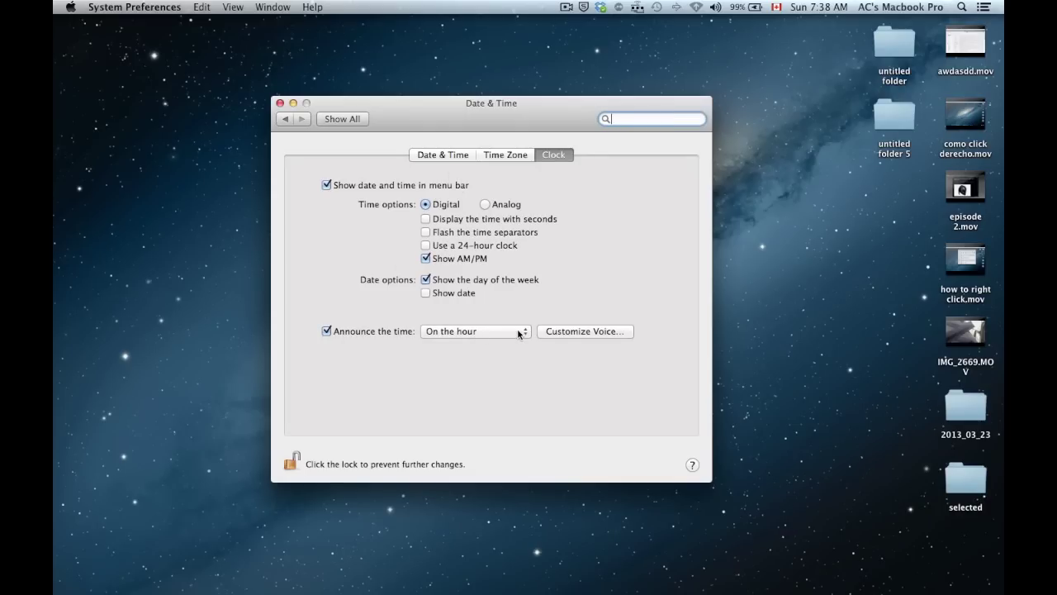
pyautogui.click(519, 332)
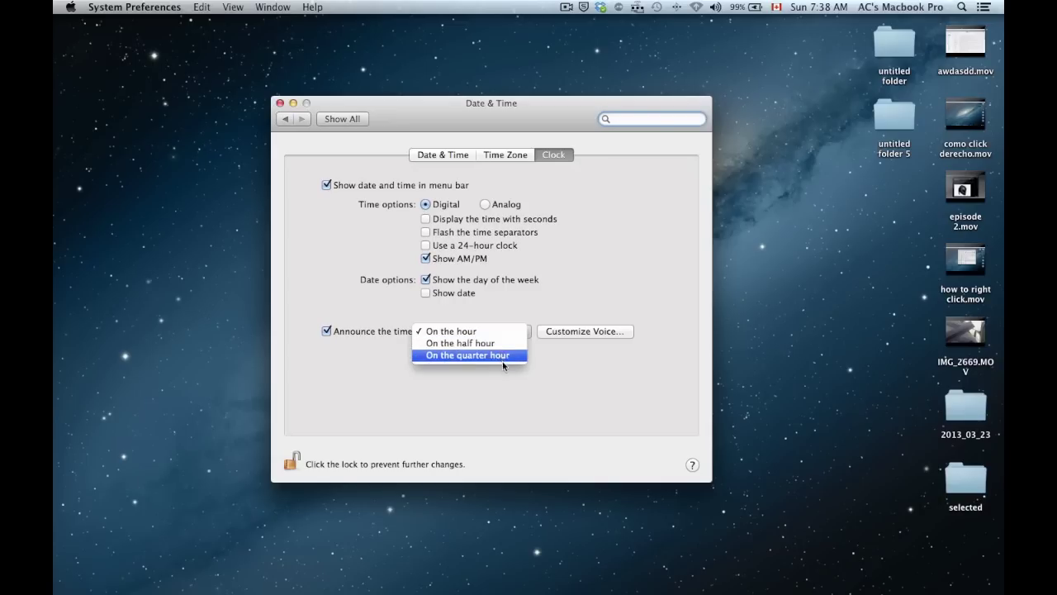
pyautogui.click(580, 385)
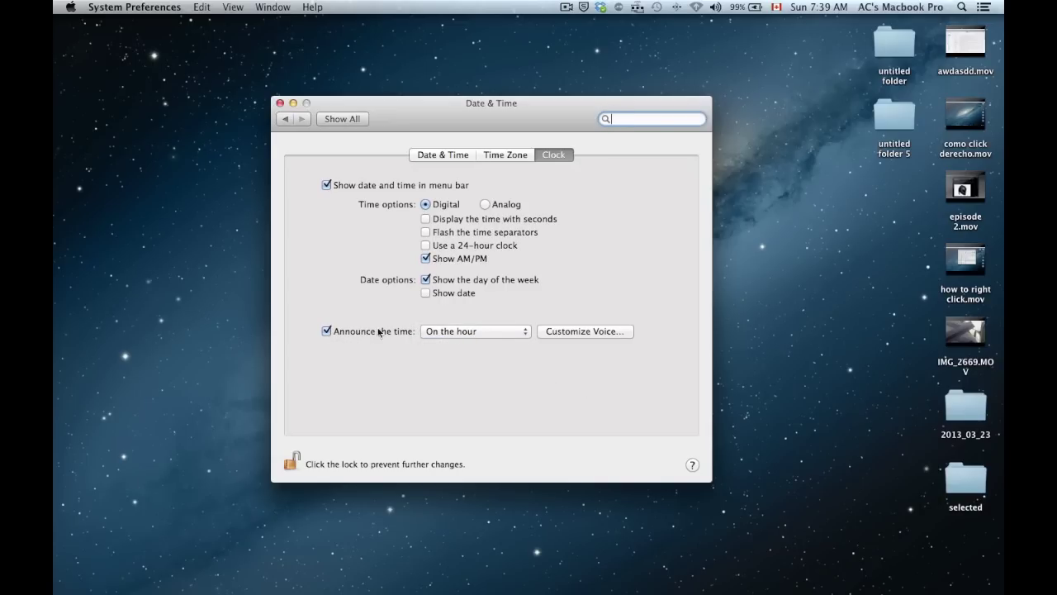
pyautogui.click(328, 332)
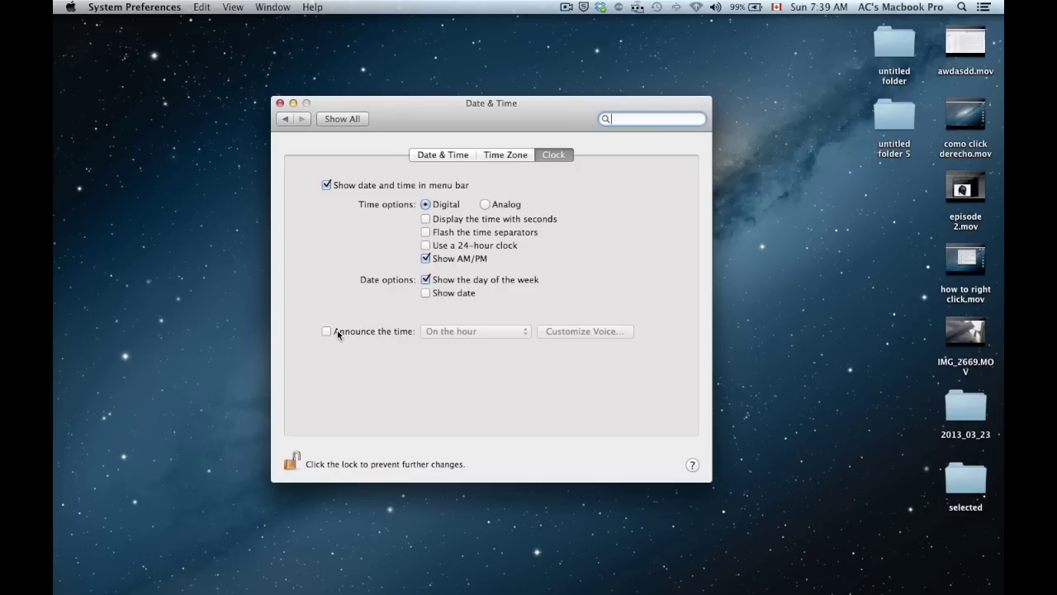
# Step: Lock the Date & Time pane, then unlock it with the admin password
pyautogui.click(438, 158)
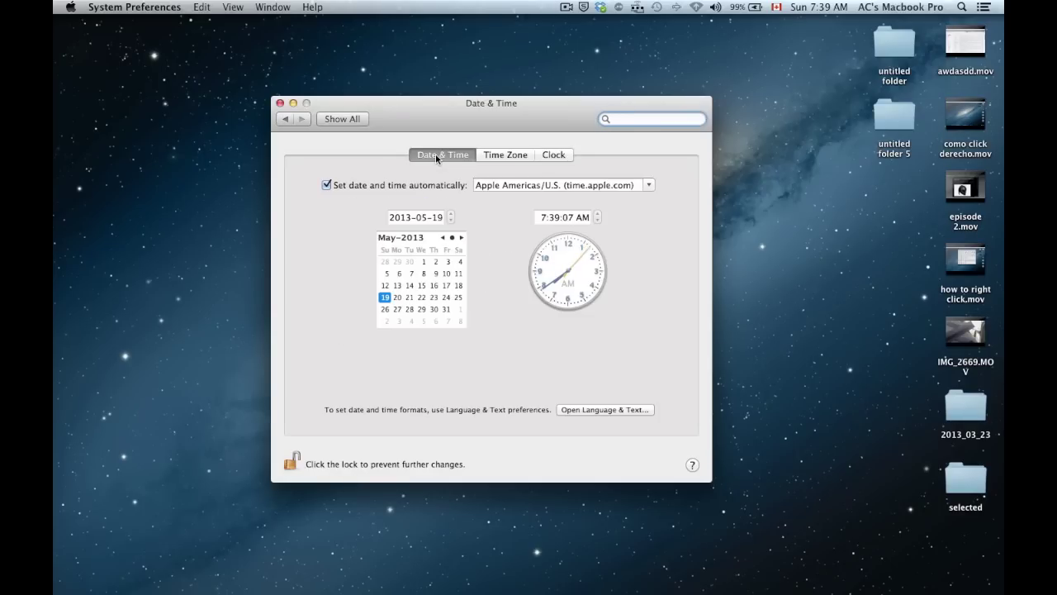
pyautogui.click(291, 465)
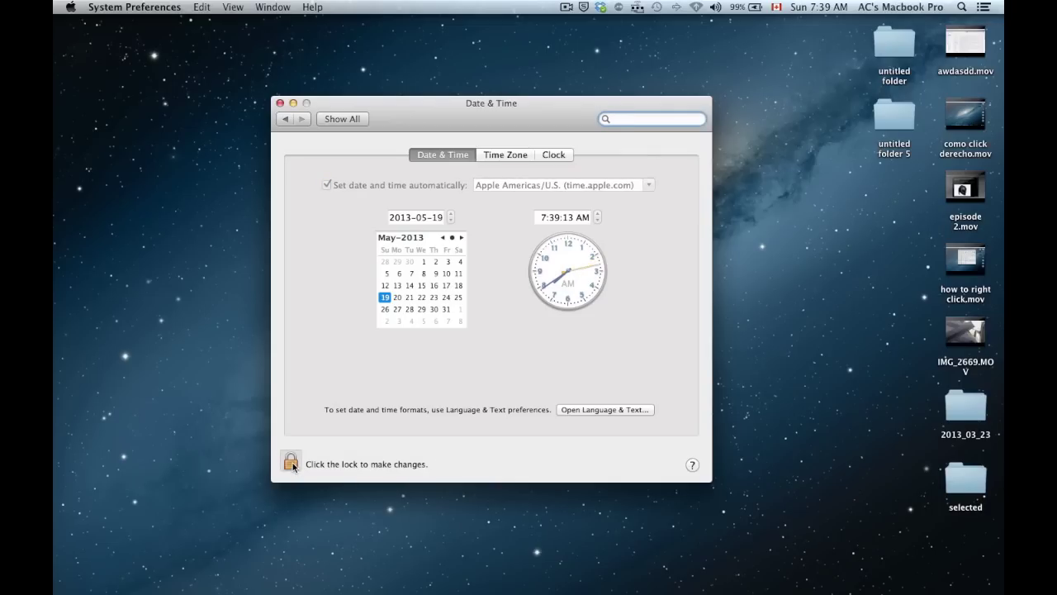
pyautogui.click(291, 464)
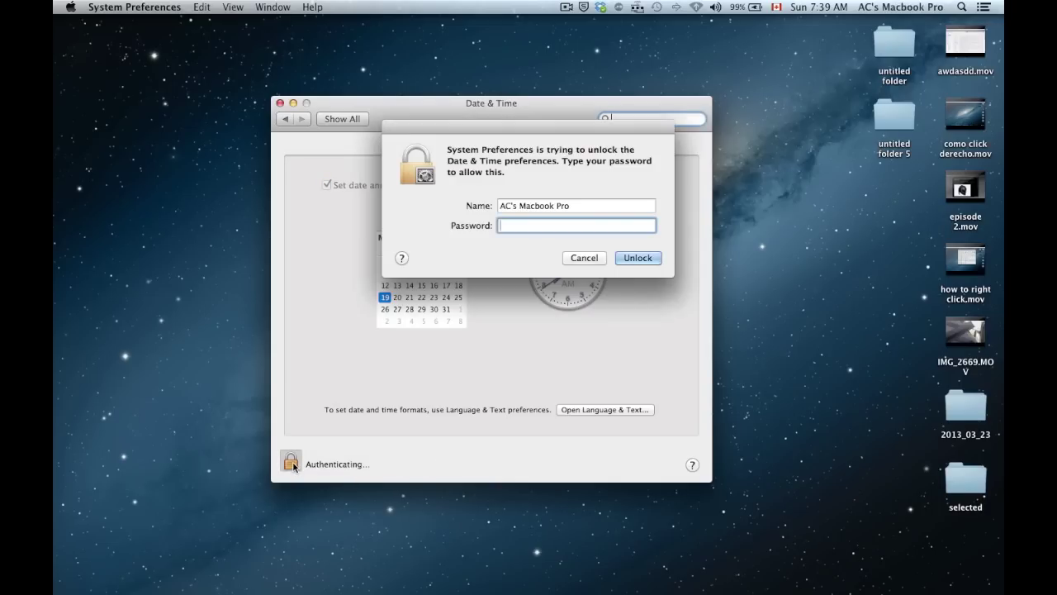
pyautogui.click(637, 259)
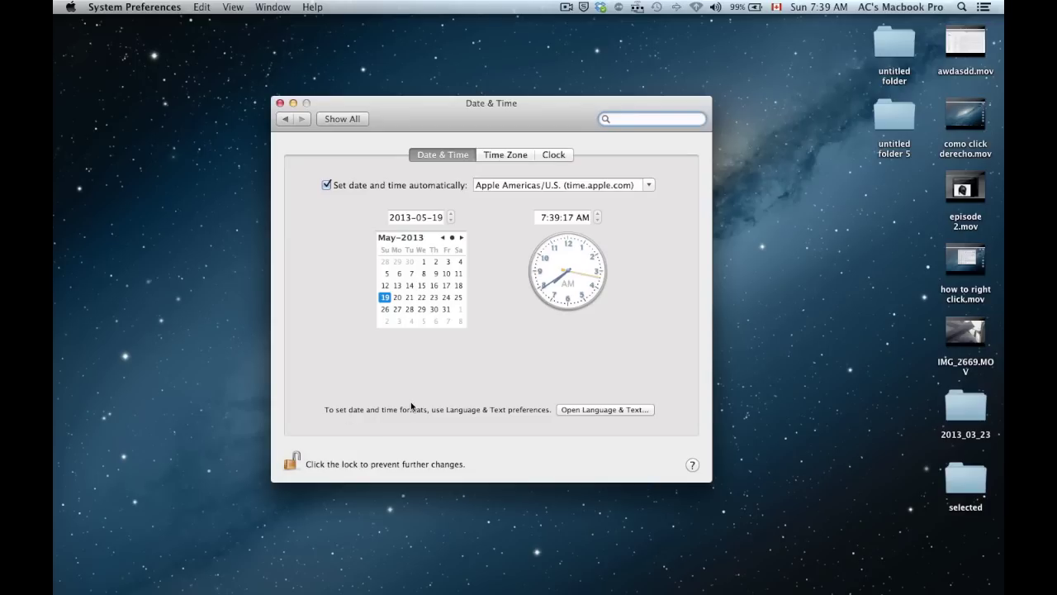
pyautogui.moveTo(441, 112); pyautogui.dragTo(418, 105)
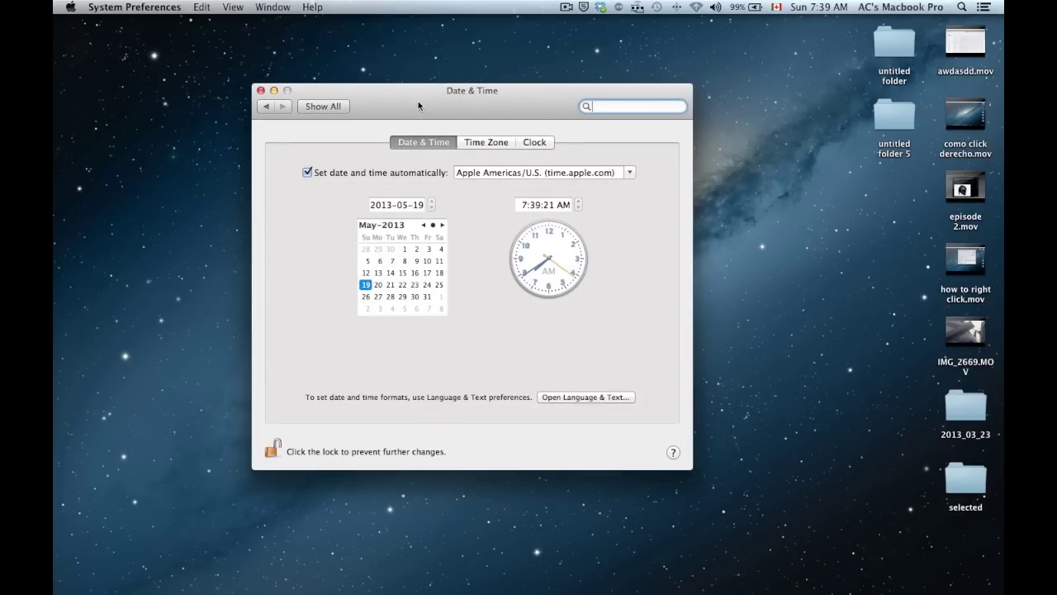
pyautogui.moveTo(414, 101); pyautogui.dragTo(442, 78)
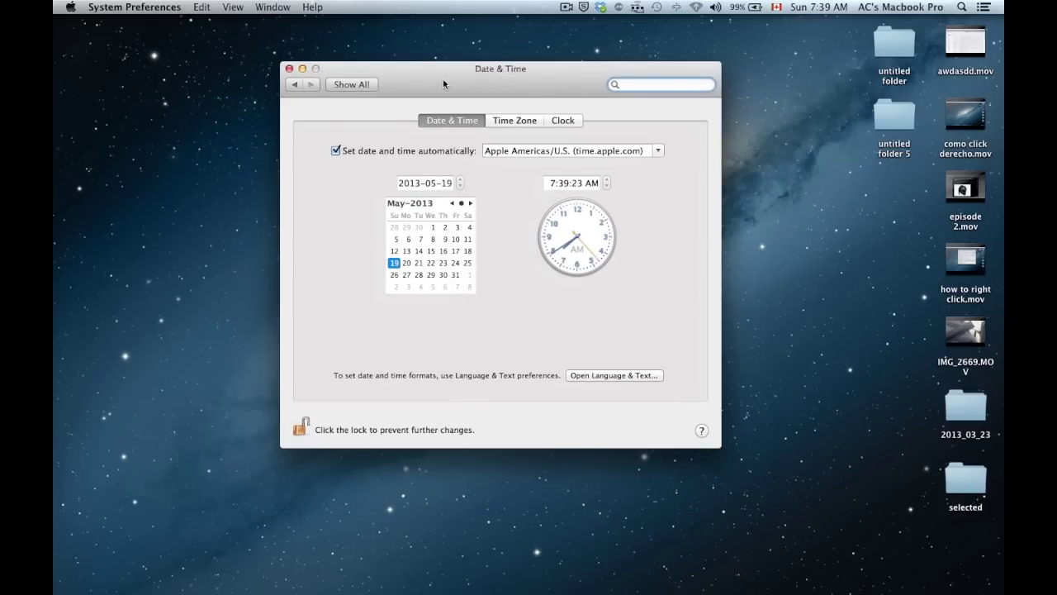